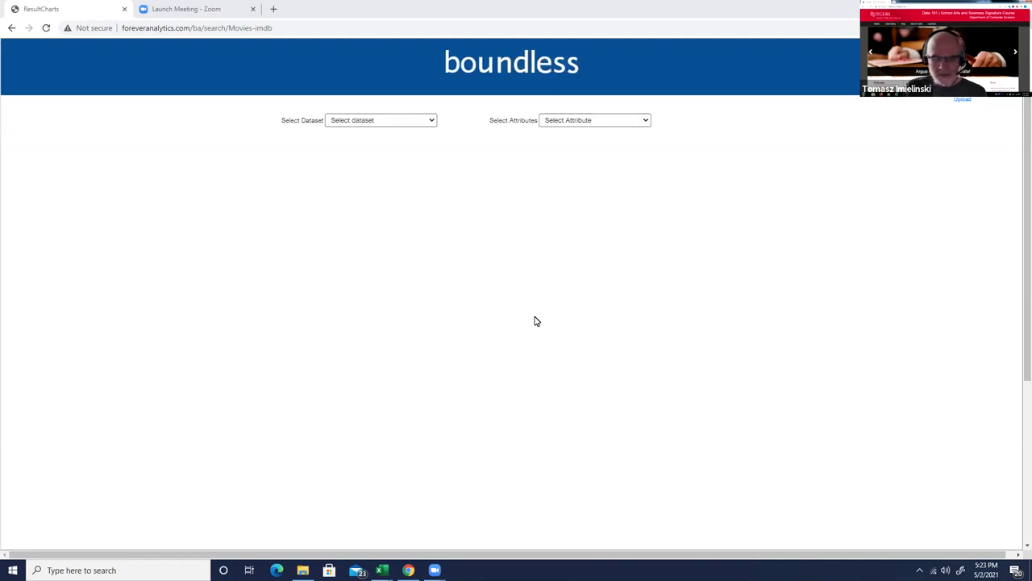
Show the available datasets in the Select Dataset dropdown
click(433, 123)
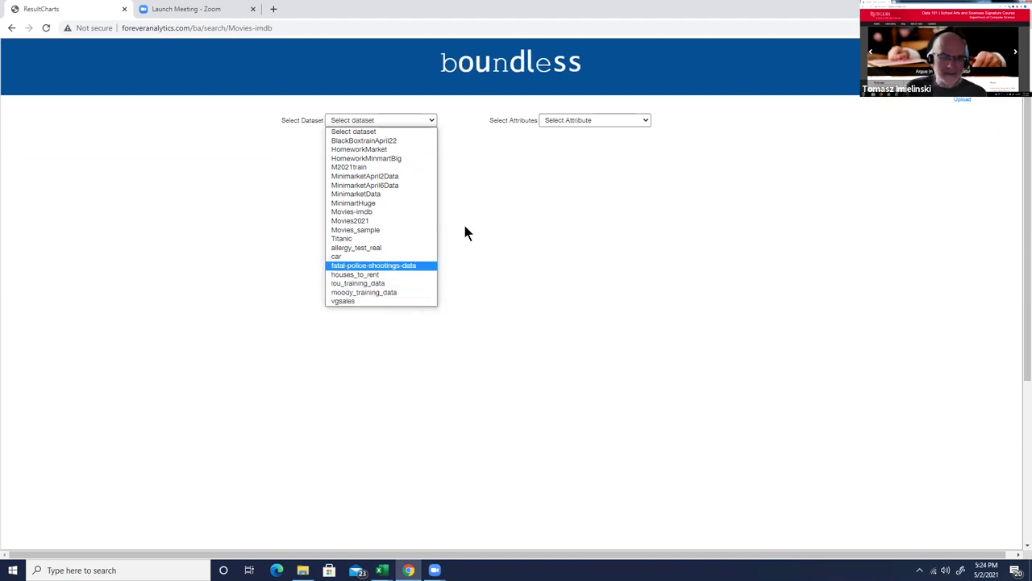
Load the Movies-imdb dataset and chart its imdb_score attribute
click(401, 212)
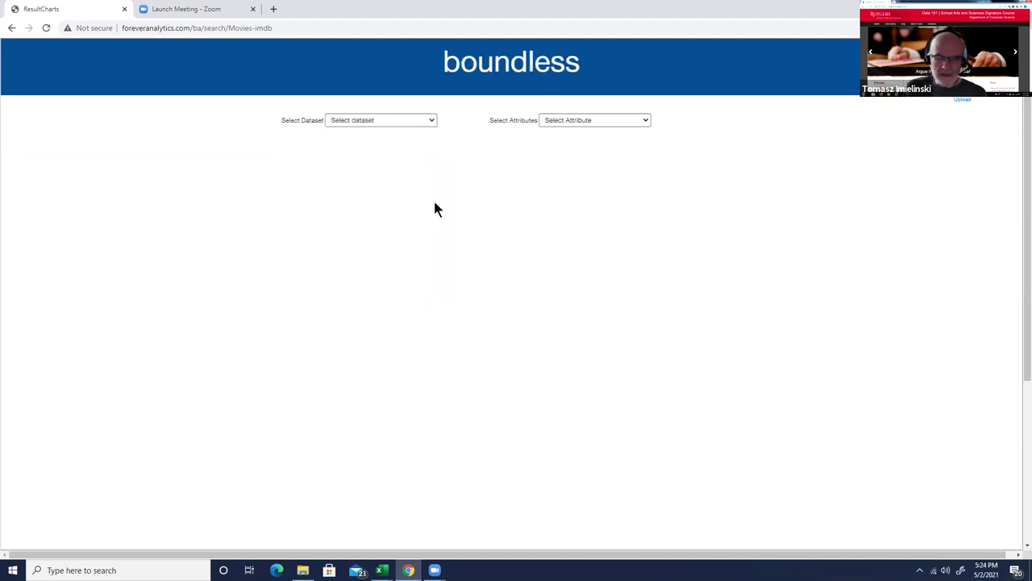
click(648, 121)
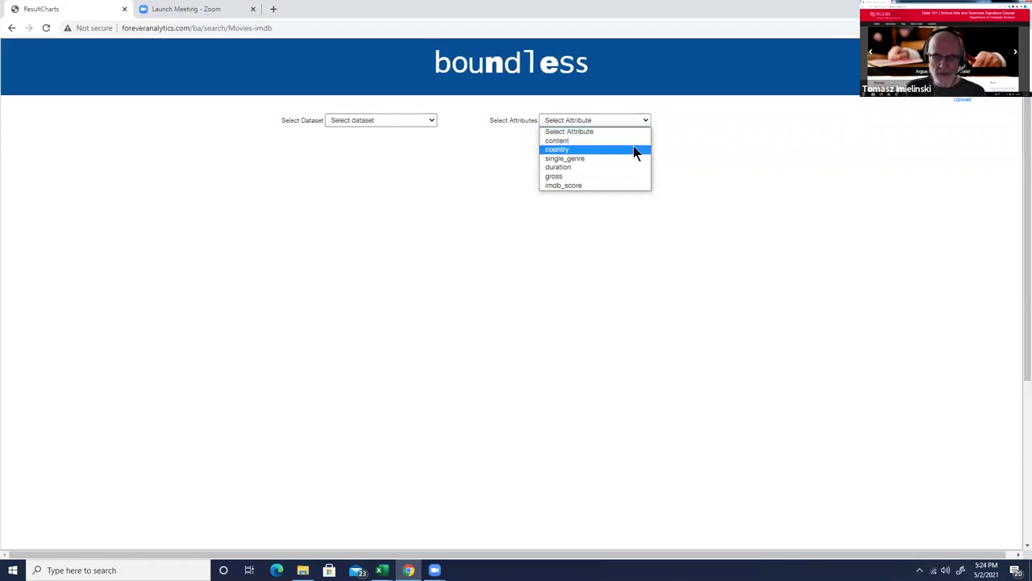
click(606, 186)
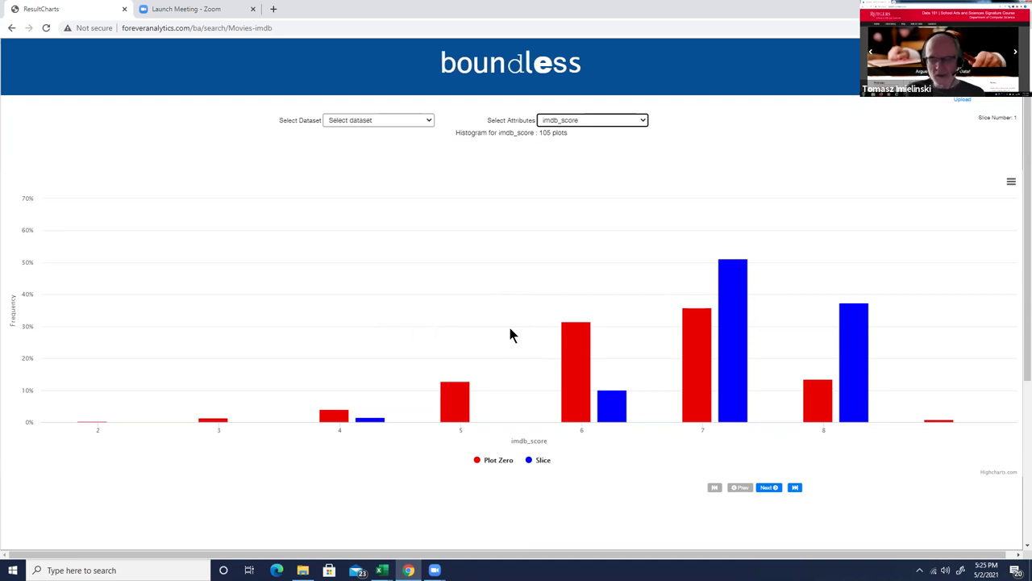
Read the values of the red Plot Zero bars across the imdb_score histogram
mouse_move(579, 337)
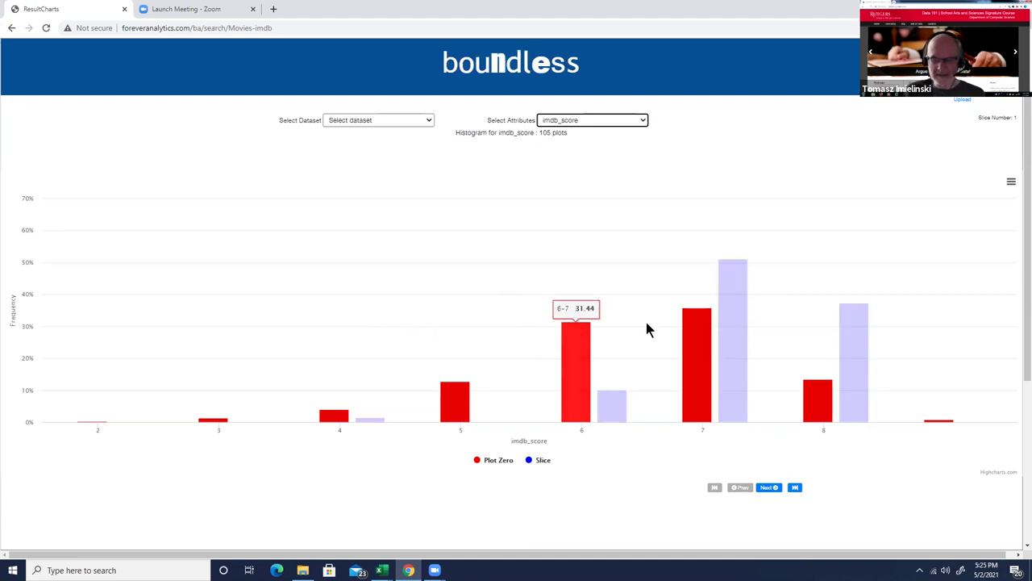
mouse_move(706, 326)
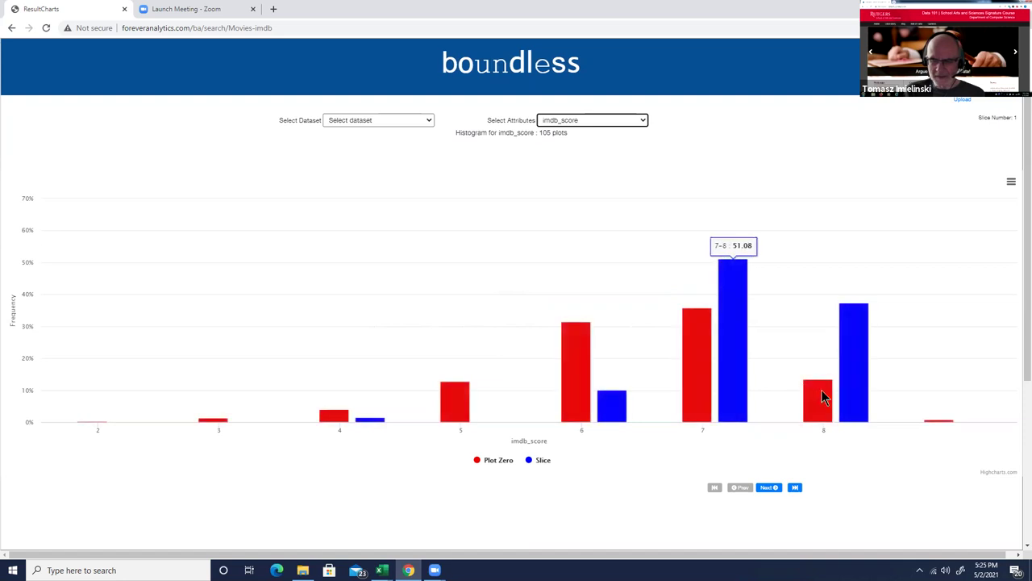
mouse_move(821, 391)
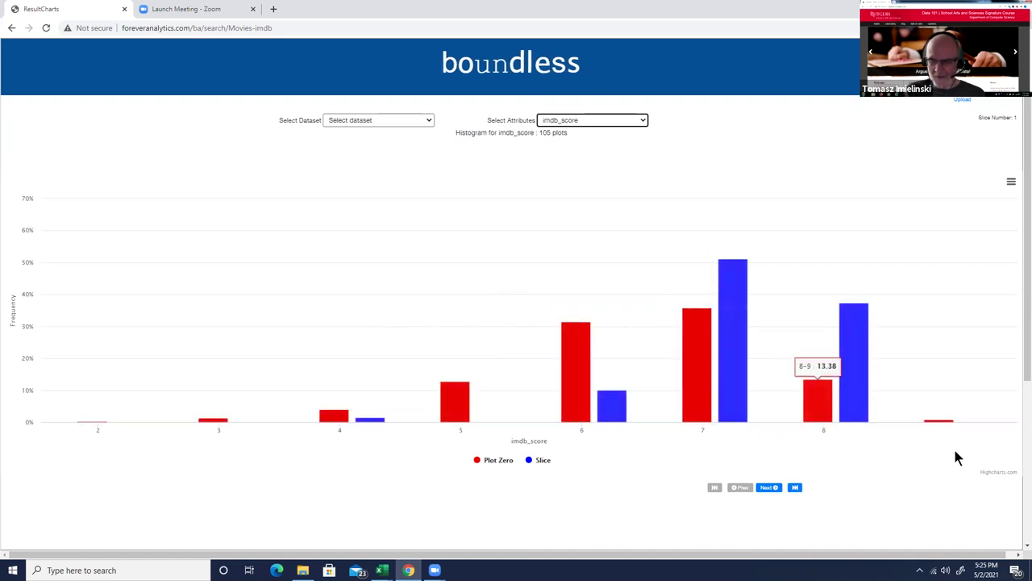
mouse_move(939, 421)
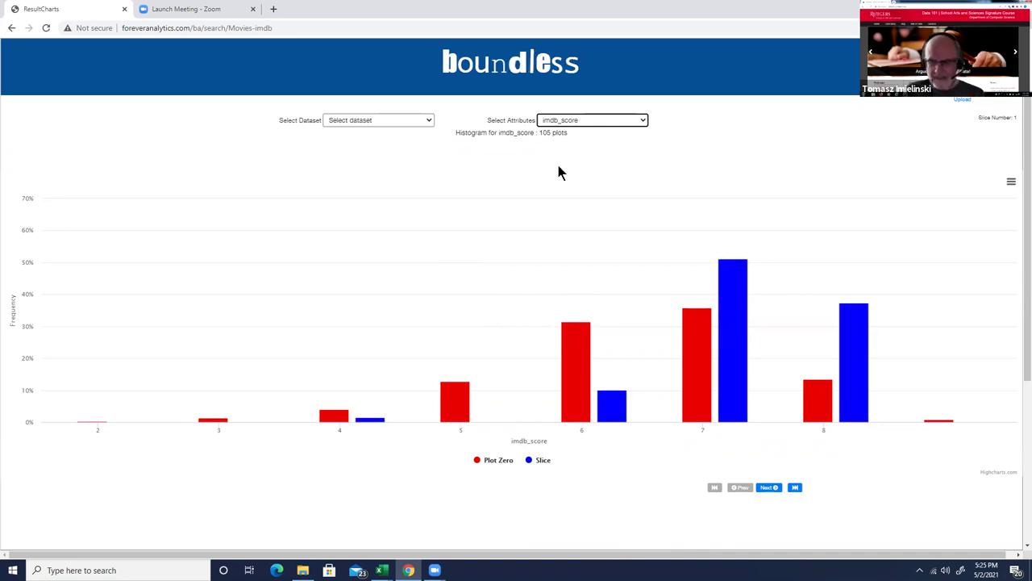
Browse forward through the imdb_score slices as far as slice 47
click(768, 487)
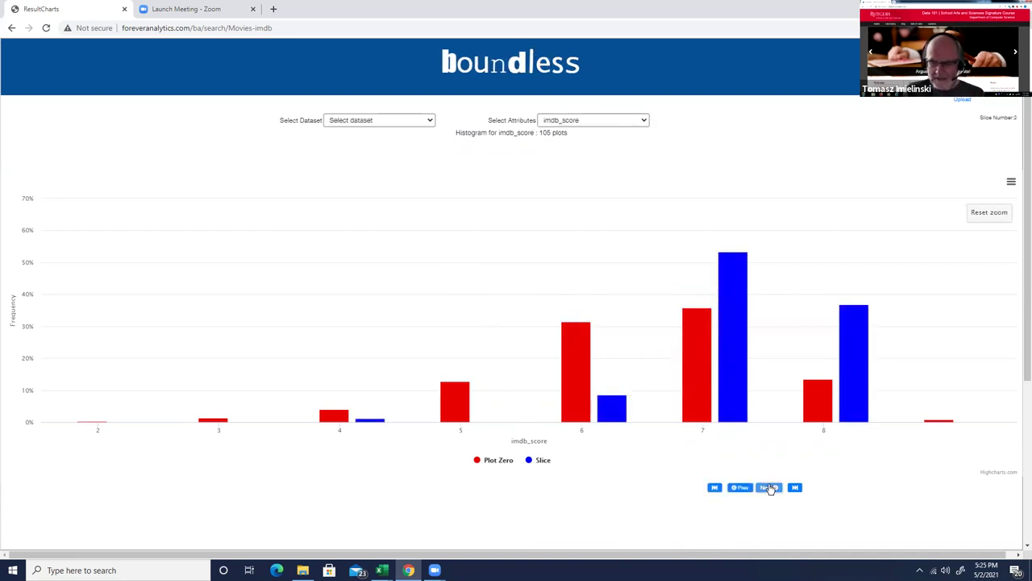
click(769, 487)
click(769, 487)
click(769, 487)
click(768, 487)
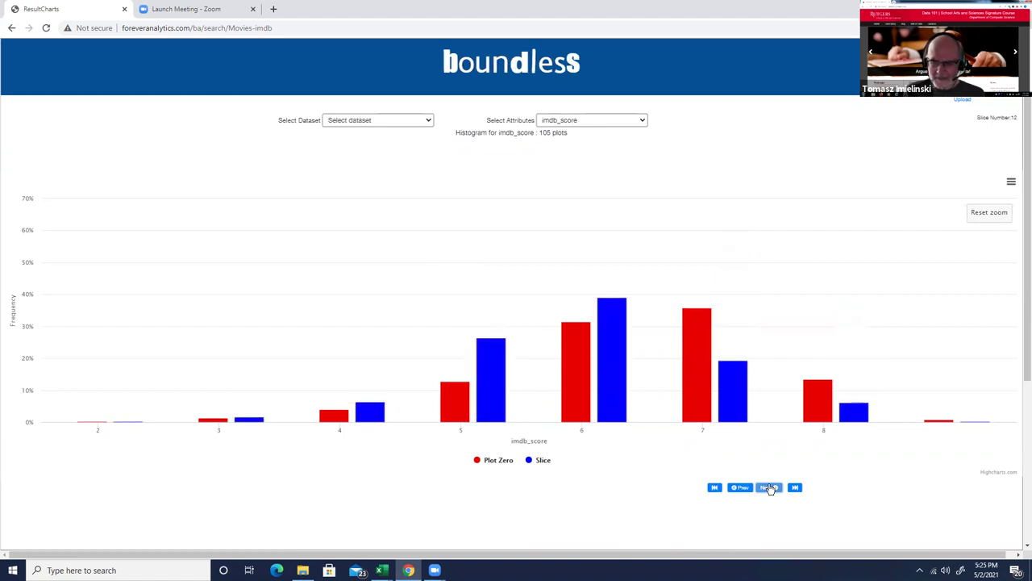
click(769, 487)
click(769, 487)
click(768, 487)
click(768, 487)
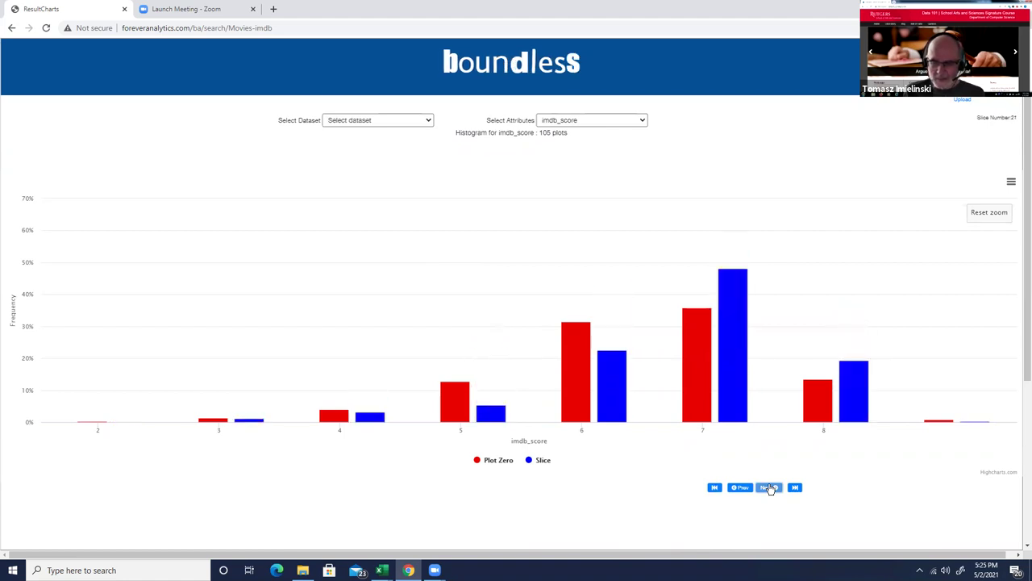
click(768, 487)
click(768, 487)
click(769, 487)
click(769, 487)
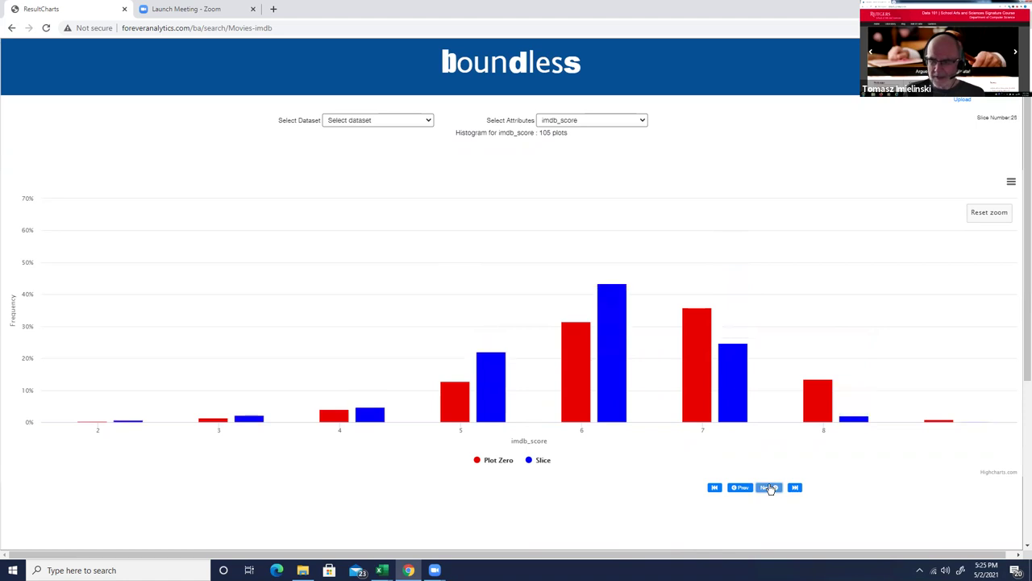
click(768, 487)
click(768, 487)
click(768, 487)
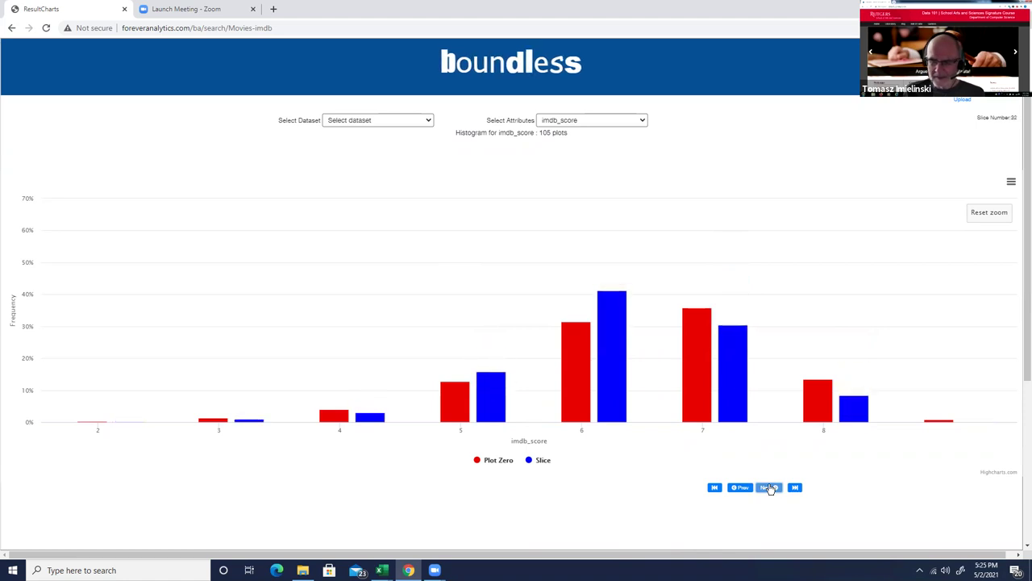
click(768, 487)
click(768, 487)
click(769, 487)
click(769, 487)
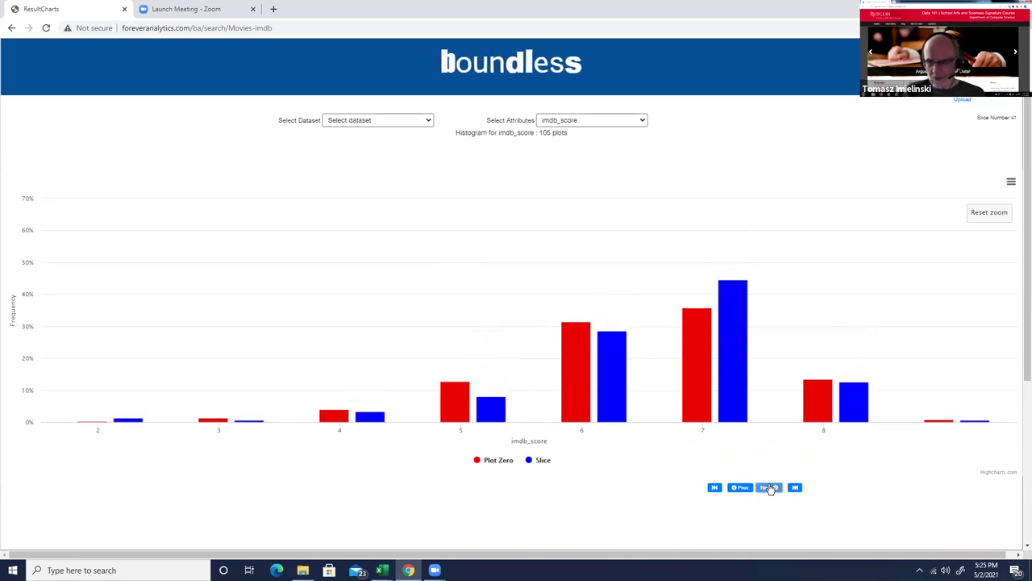
click(768, 488)
click(769, 487)
click(768, 487)
click(768, 487)
click(768, 487)
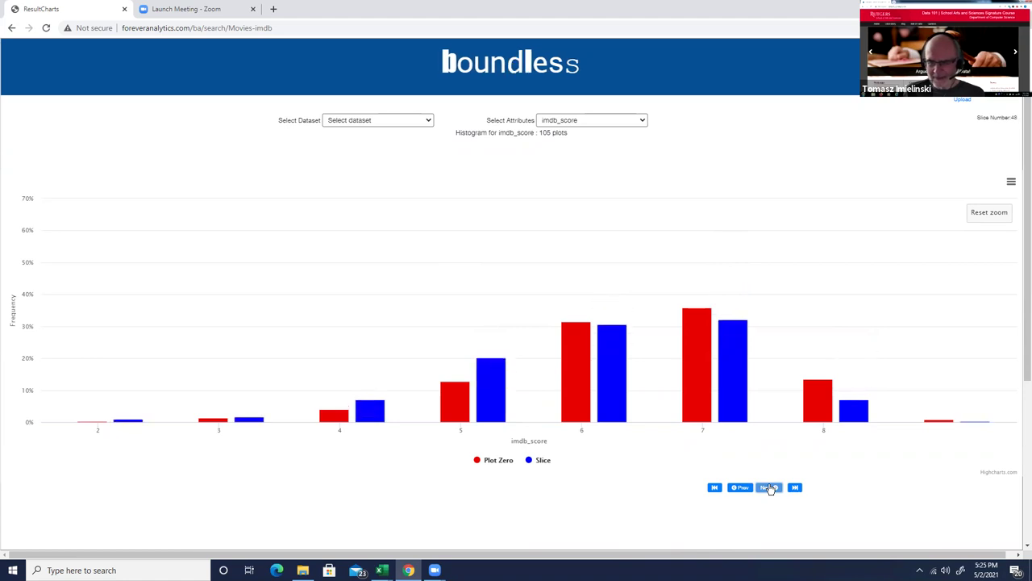
Step back several slices, then return to the first slice and advance one
click(739, 487)
click(739, 487)
click(739, 487)
click(739, 487)
click(739, 487)
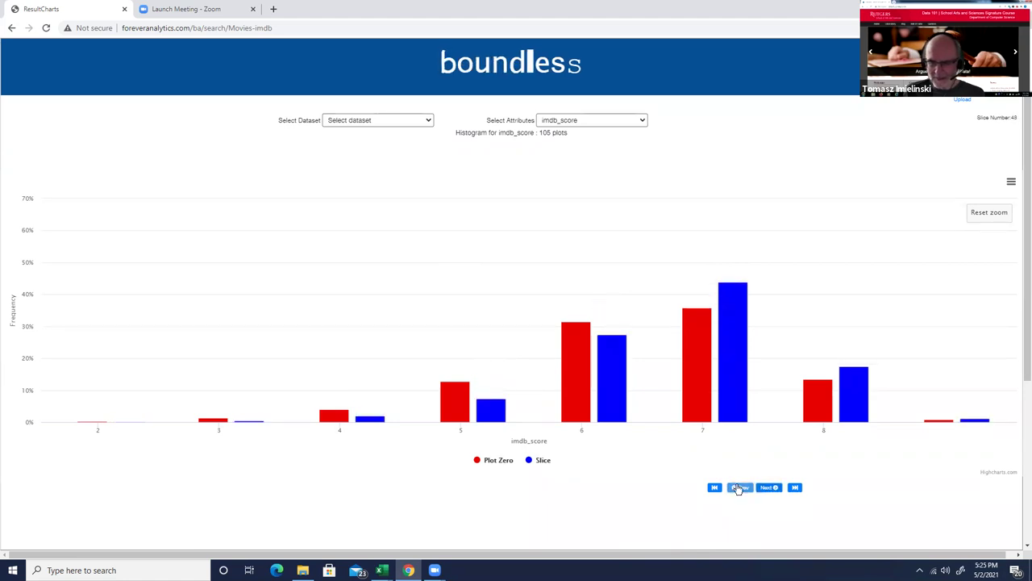
click(739, 487)
click(738, 487)
click(739, 487)
click(739, 487)
click(739, 487)
click(738, 488)
click(738, 487)
click(739, 487)
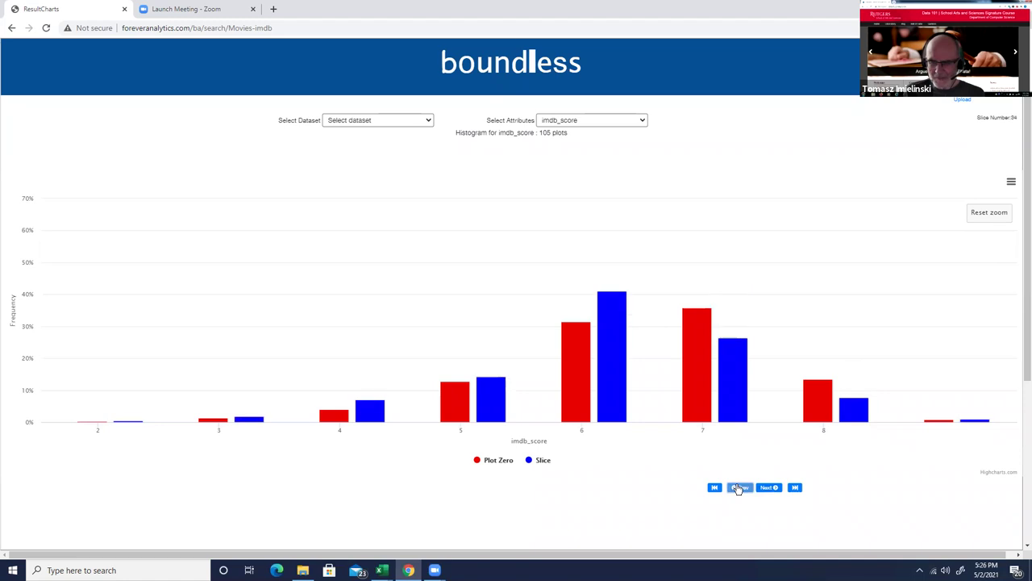
click(738, 487)
click(738, 487)
click(738, 487)
click(738, 487)
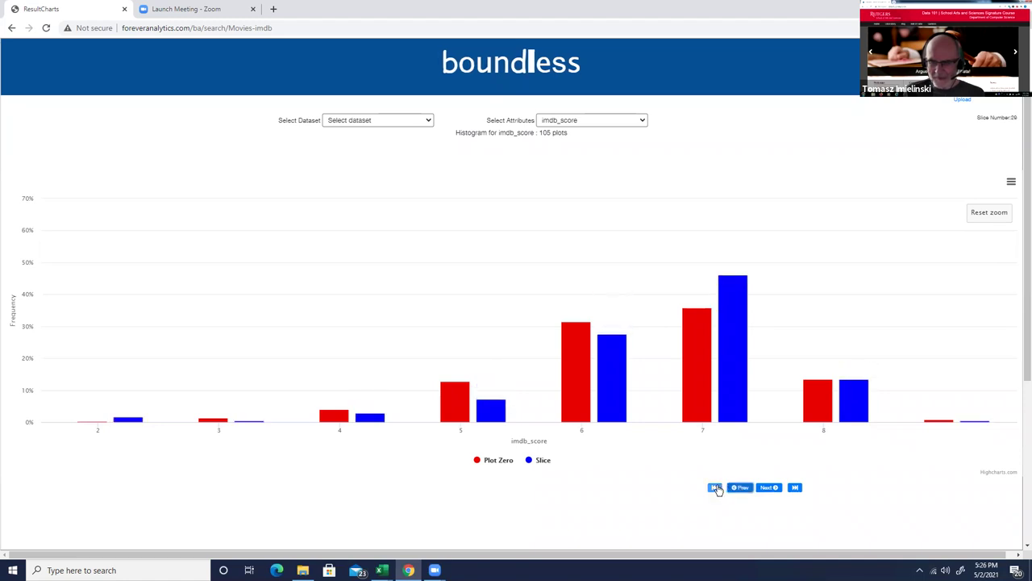
click(715, 487)
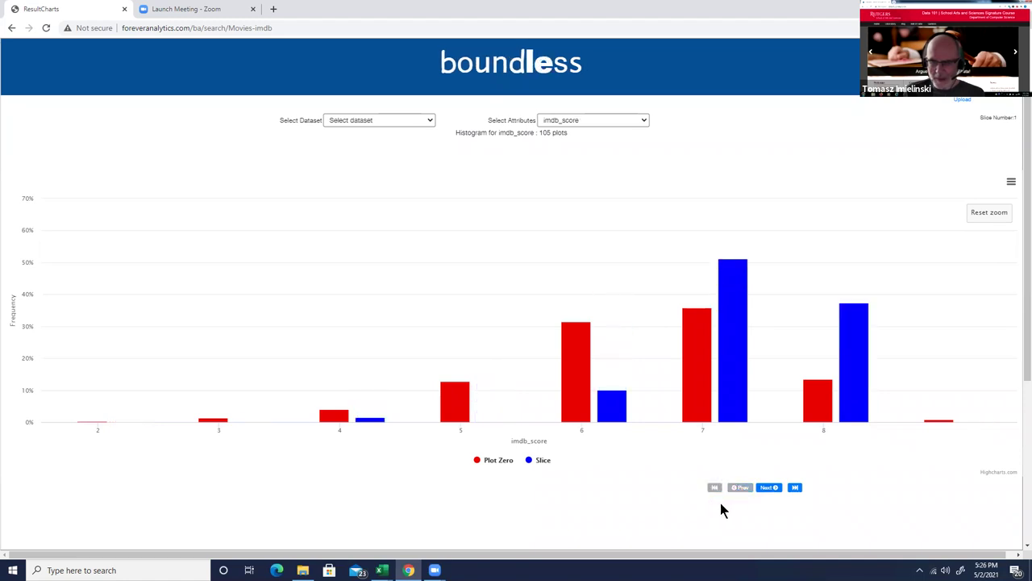
click(768, 488)
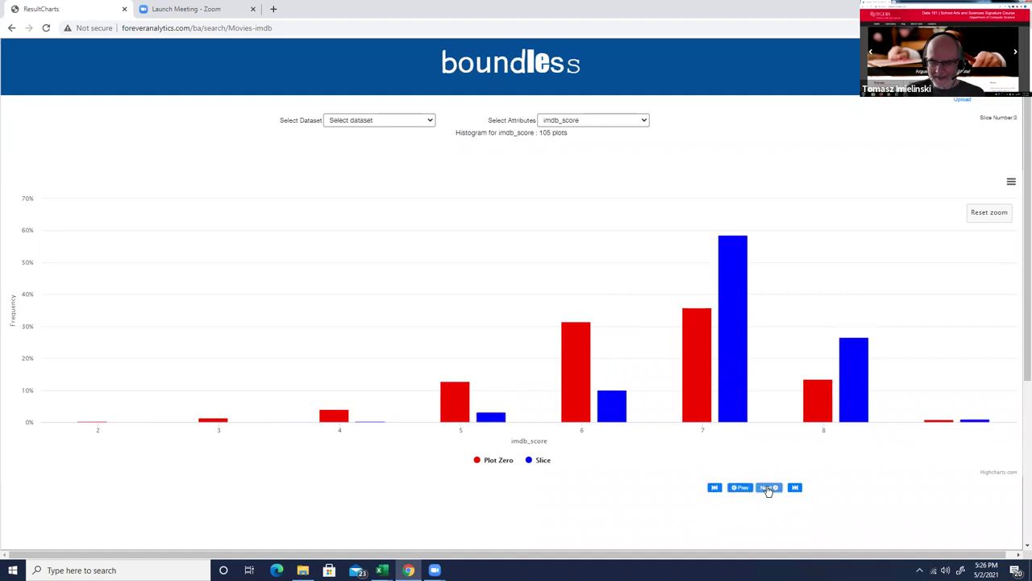
Advance to slice 3, check its slice description, then step forward to slice 12
click(767, 488)
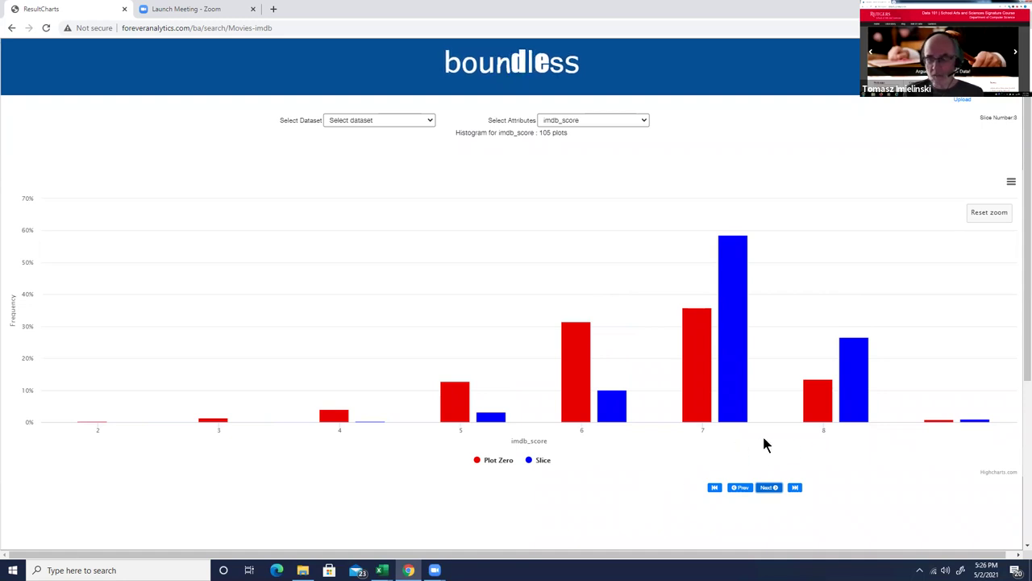
mouse_move(703, 371)
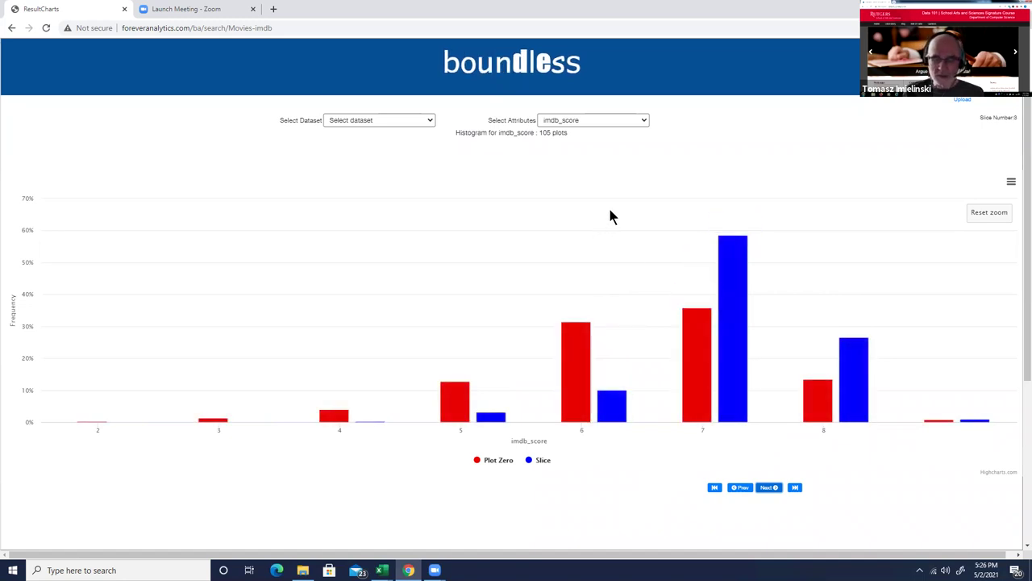
mouse_move(519, 133)
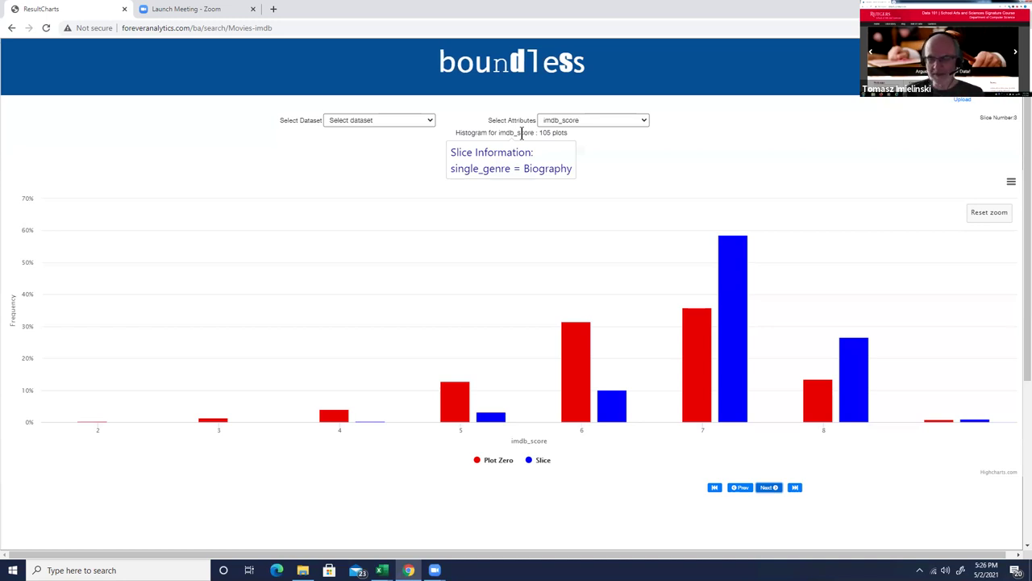
click(768, 488)
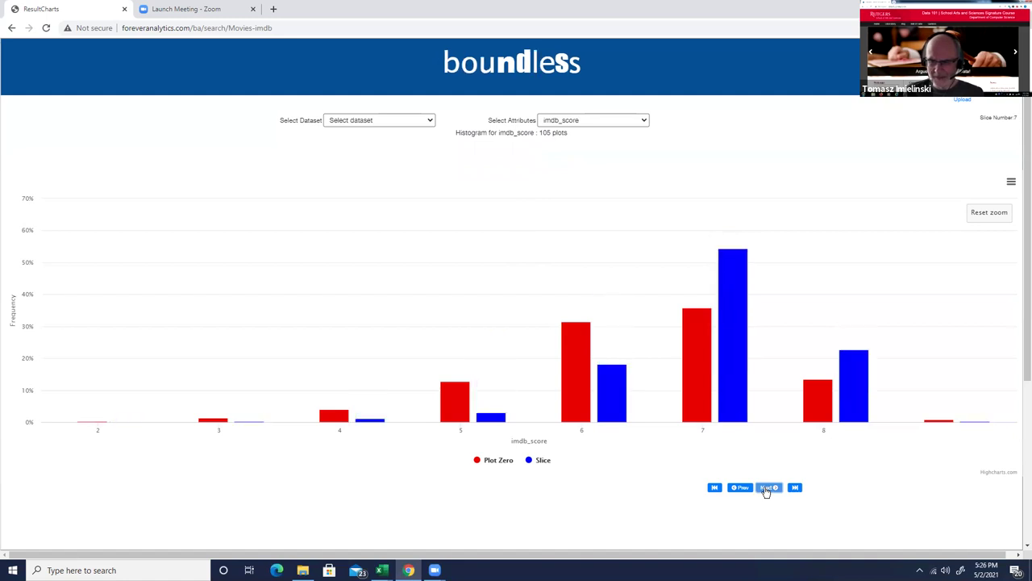
click(767, 488)
click(768, 488)
click(767, 488)
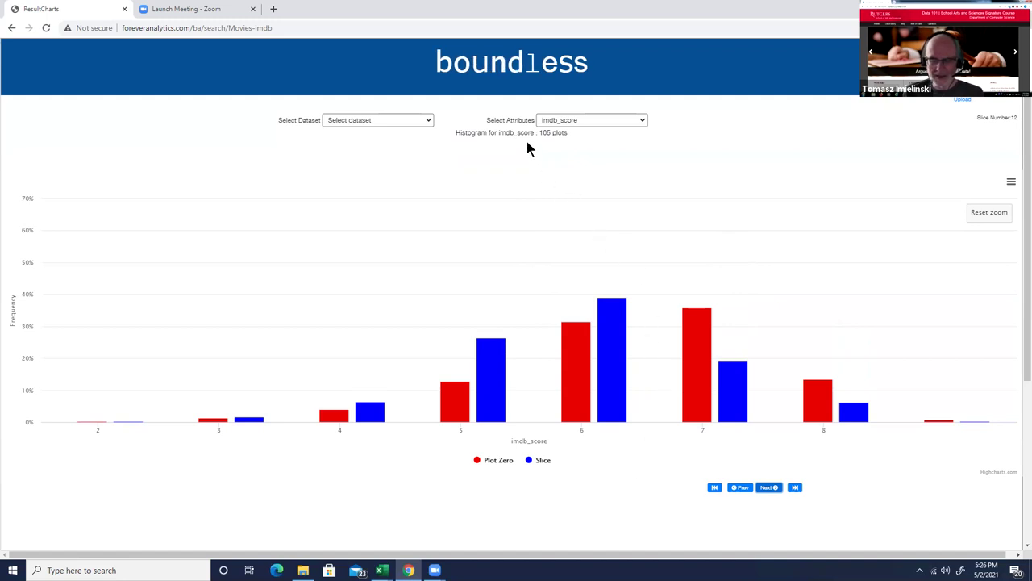
Check slice 12's details, then step forward to slice 20 (PG-13, USA, Comedy)
mouse_move(525, 137)
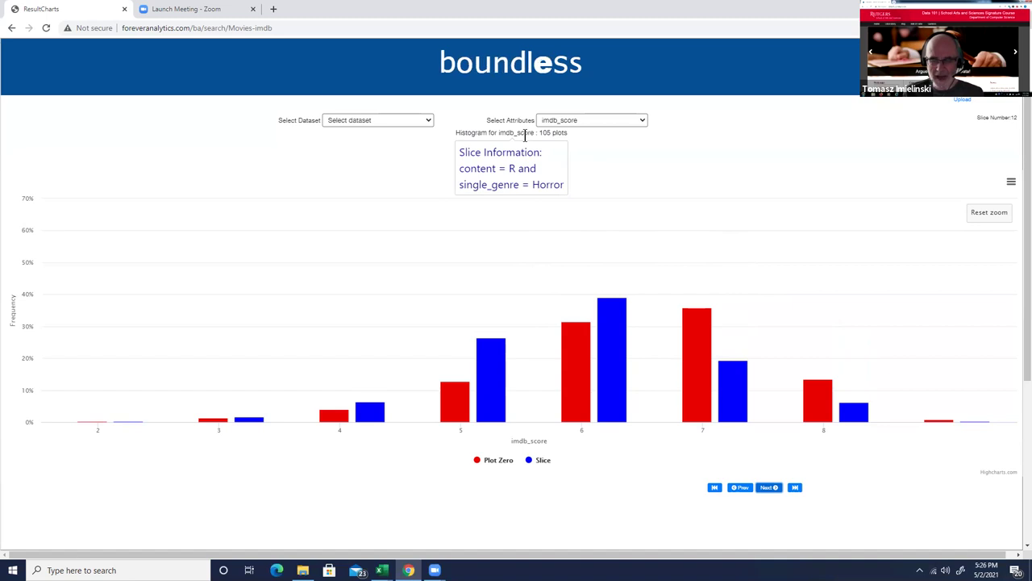
mouse_move(611, 318)
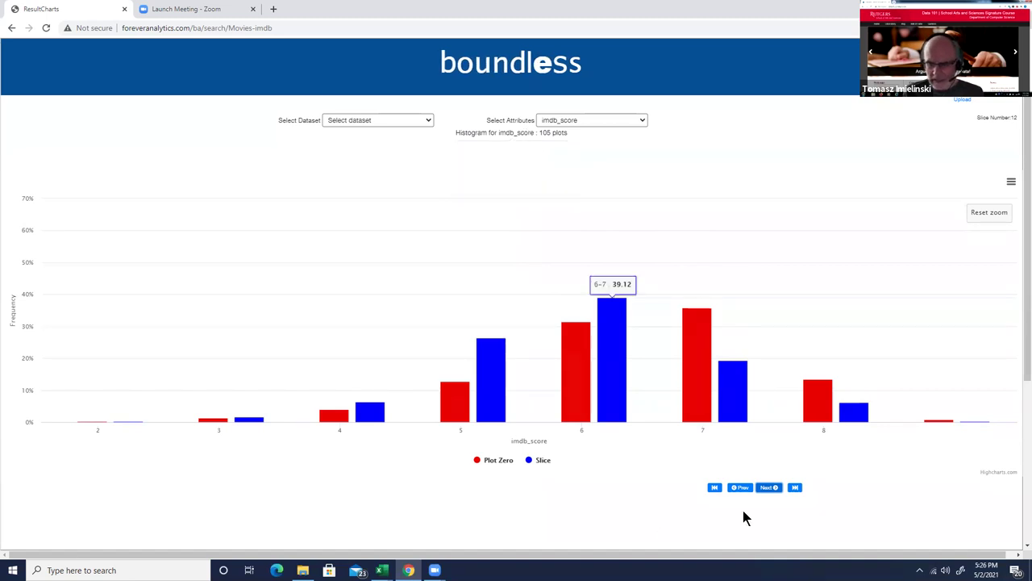
click(766, 488)
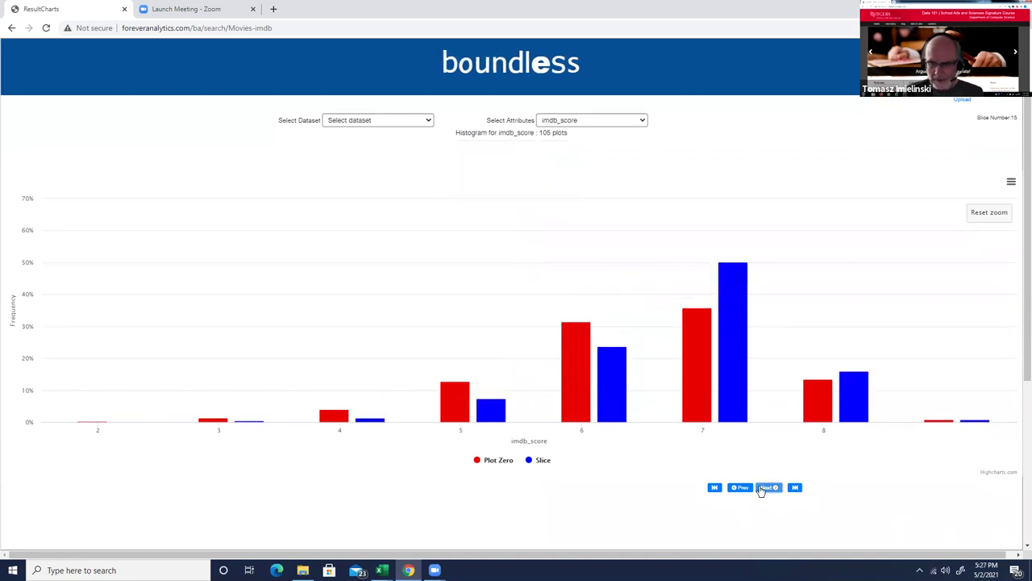
click(766, 488)
click(766, 488)
click(767, 488)
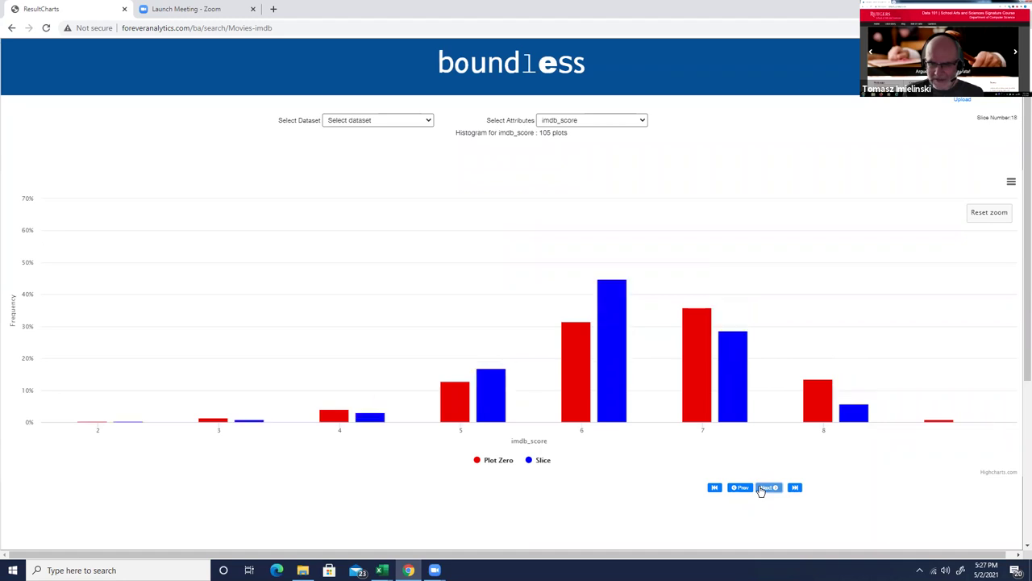
click(766, 487)
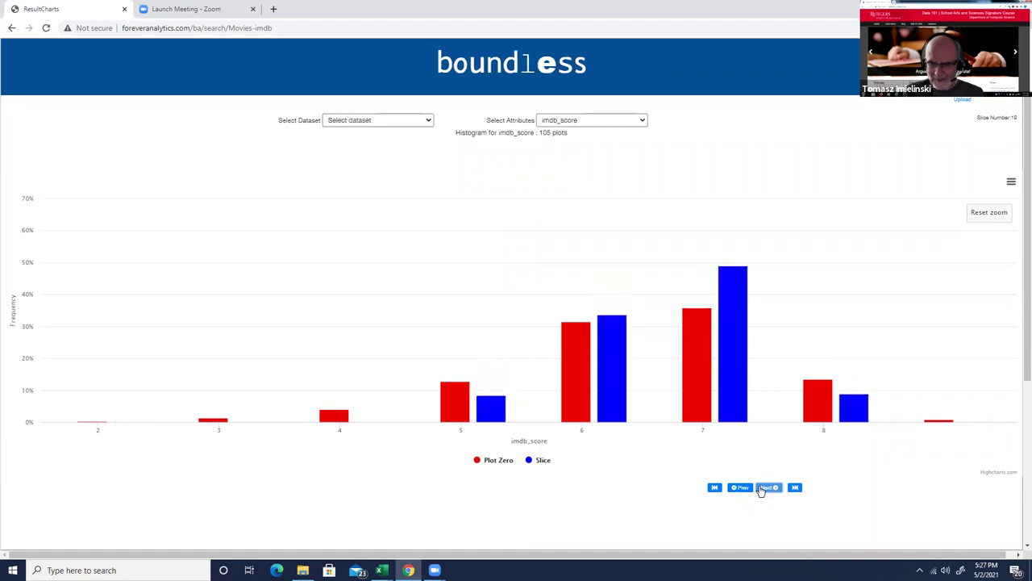
click(762, 488)
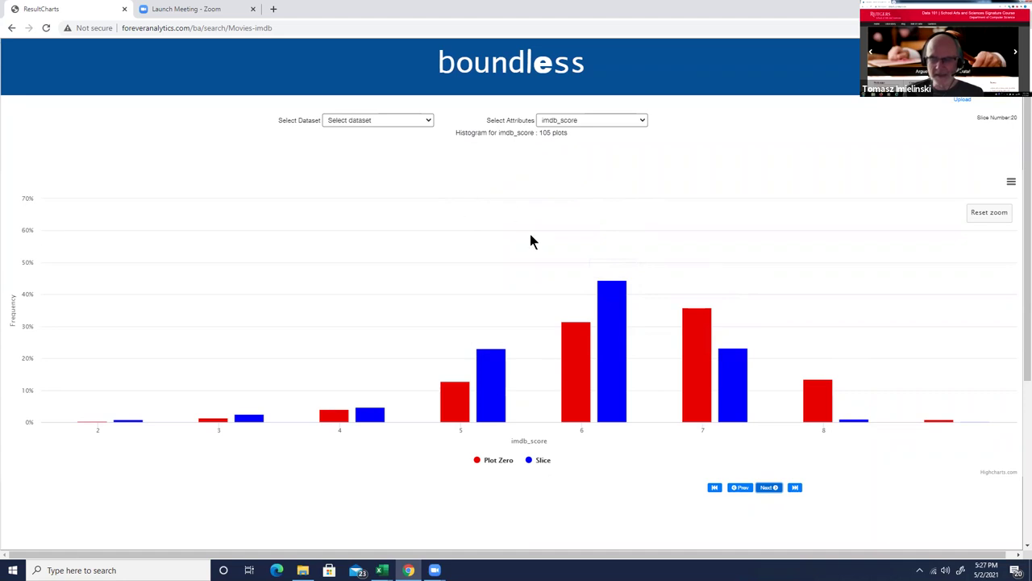
Switch the charted attribute from imdb_score to content
click(642, 121)
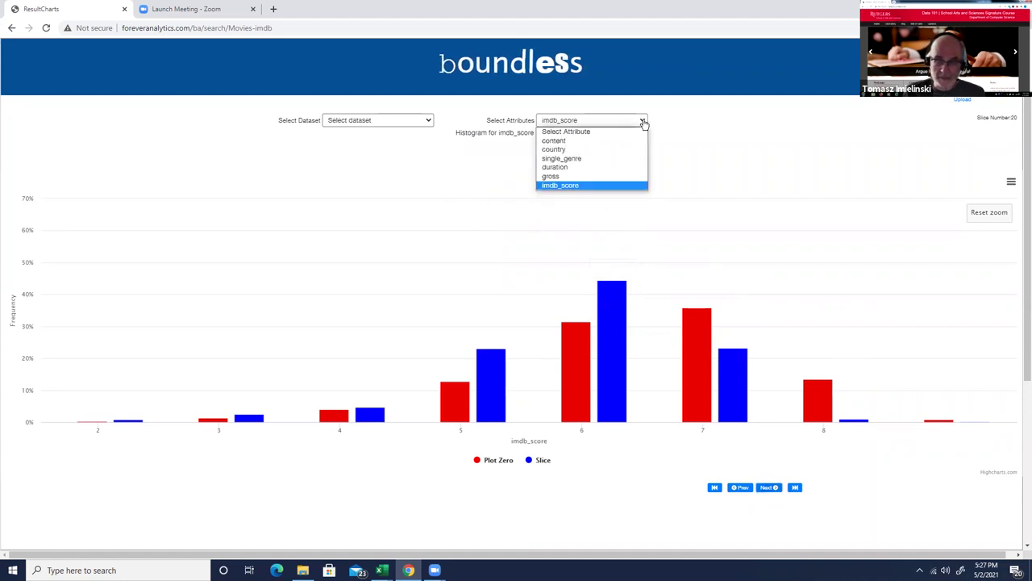
click(603, 142)
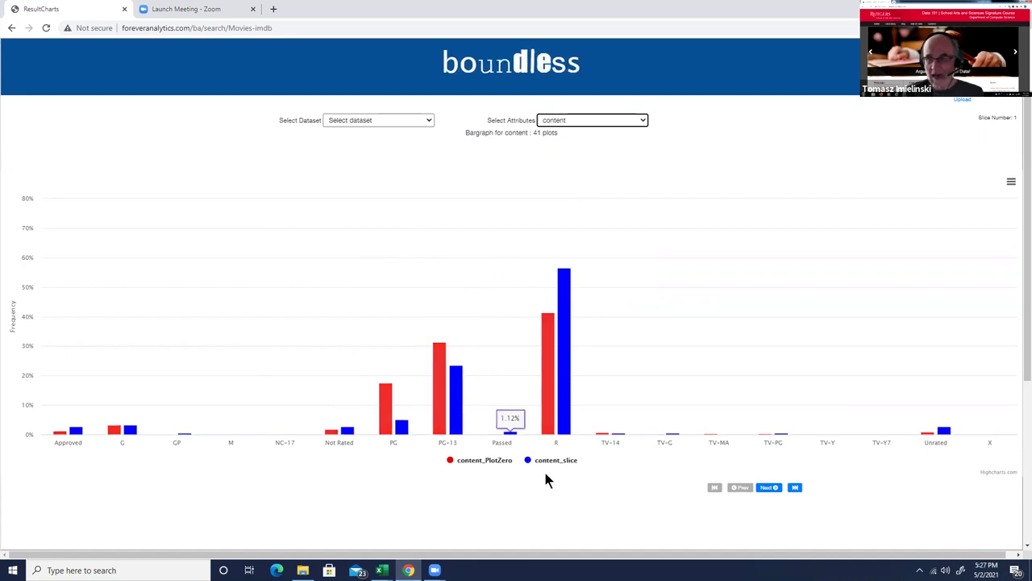
Browse forward through the first several content slices
click(765, 492)
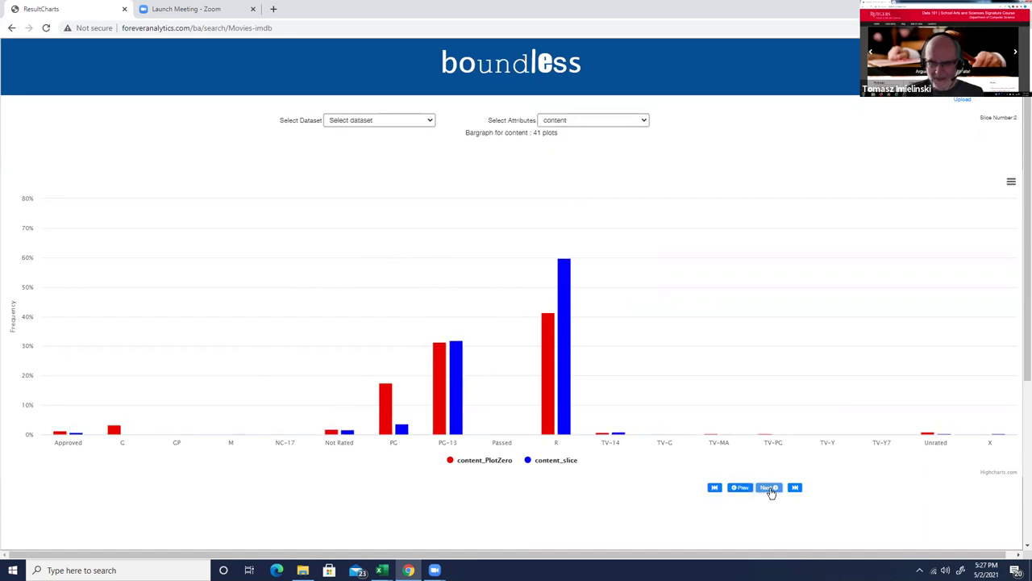
click(733, 490)
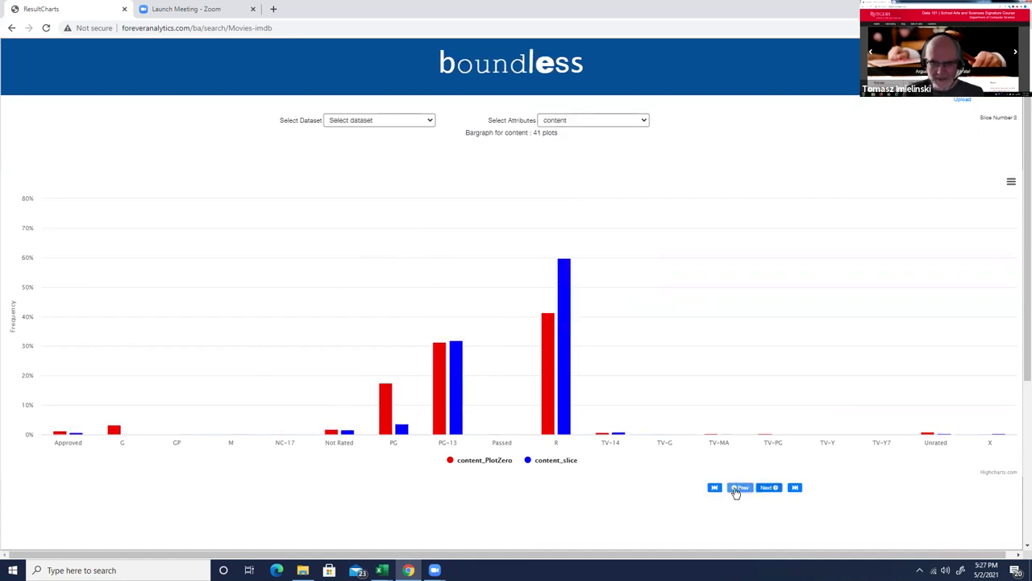
click(765, 489)
click(765, 490)
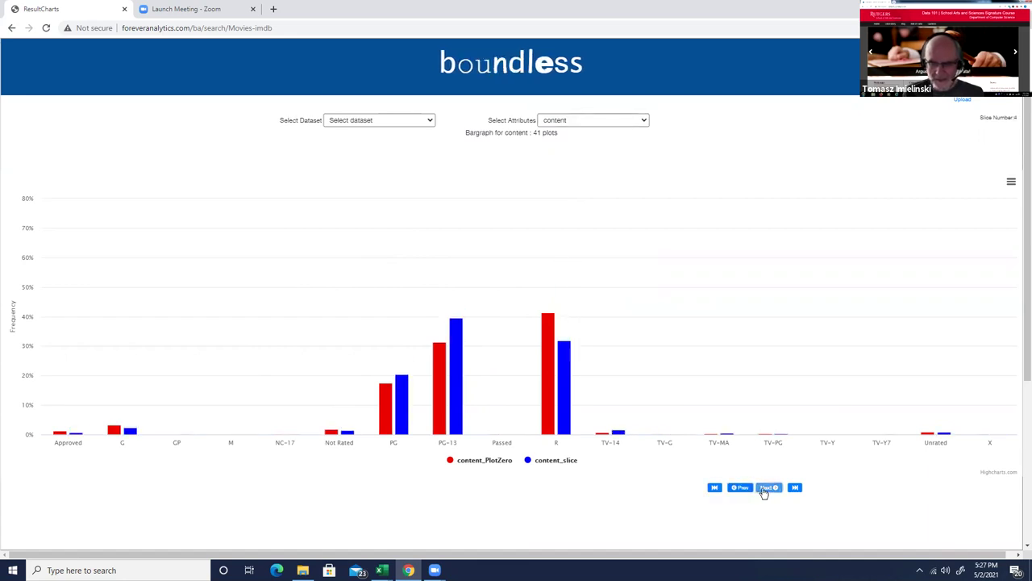
click(765, 489)
click(765, 489)
click(765, 490)
click(765, 490)
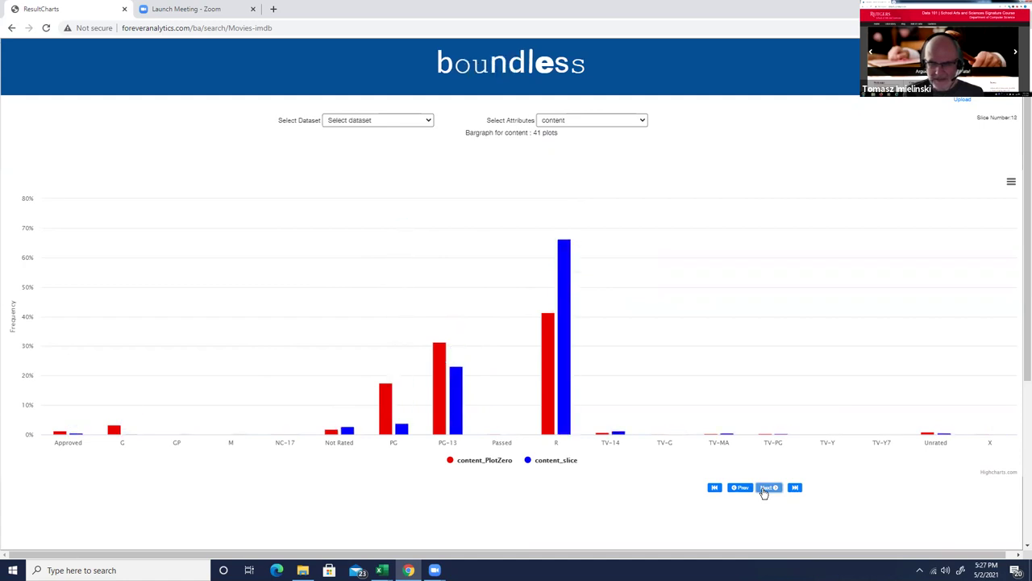
Step back through the content slices to slice 5
click(748, 489)
click(748, 491)
click(748, 490)
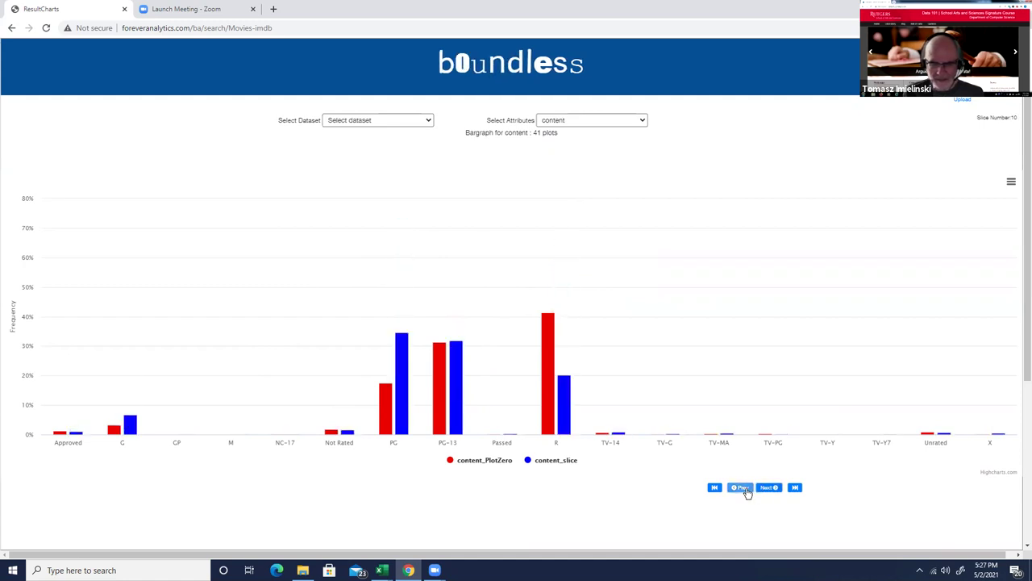
click(753, 490)
click(752, 490)
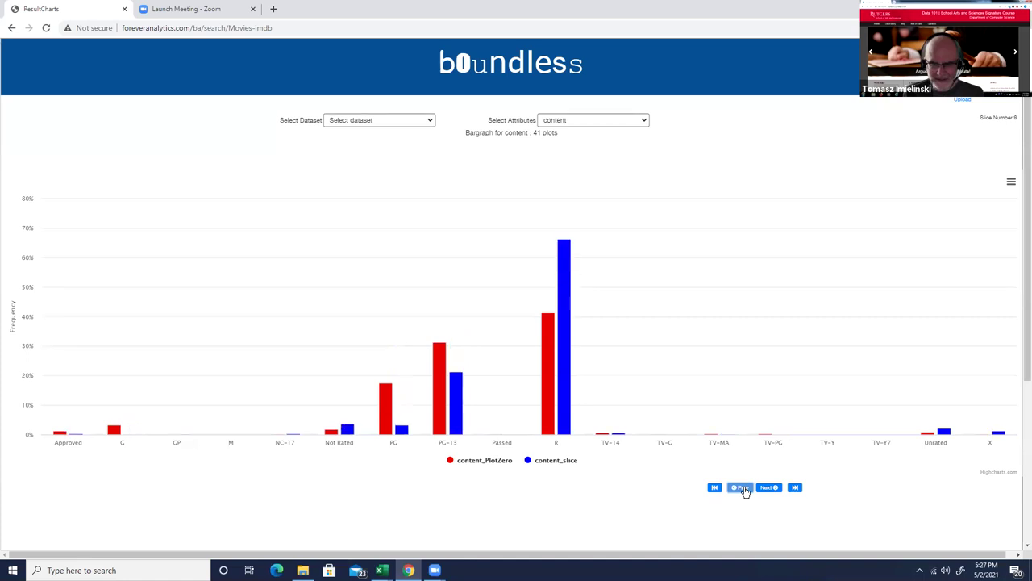
click(747, 490)
click(746, 490)
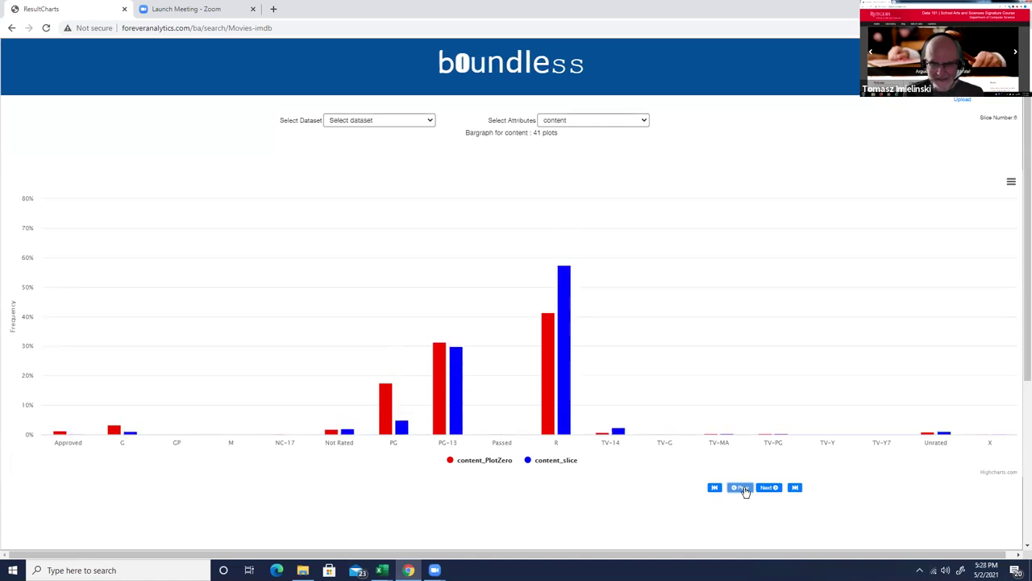
click(746, 490)
click(745, 490)
Advance from slice 5 to slice 11, whose PG bar reaches about 72%
click(764, 490)
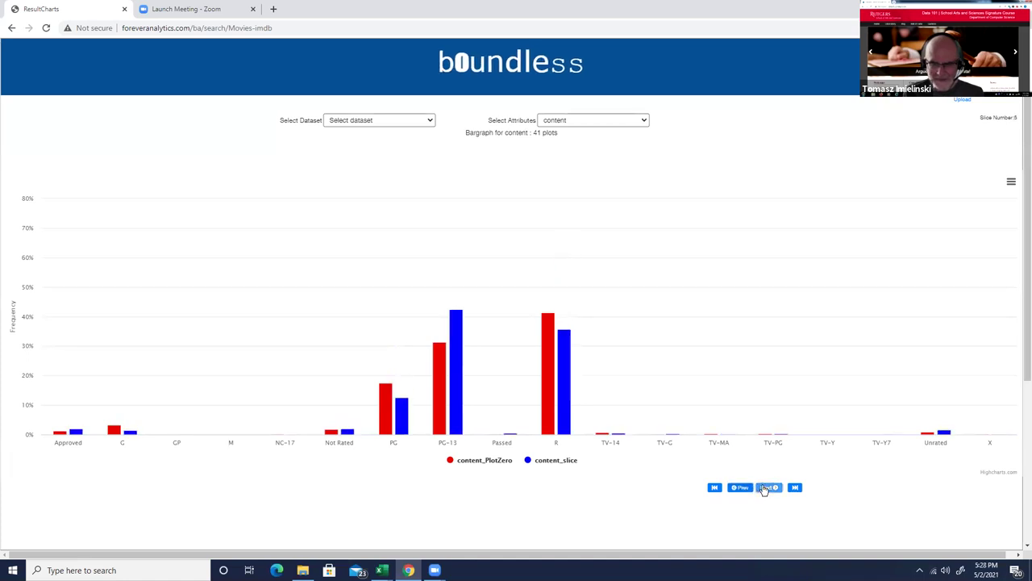
click(765, 490)
click(764, 489)
click(765, 490)
click(765, 489)
click(765, 490)
click(765, 489)
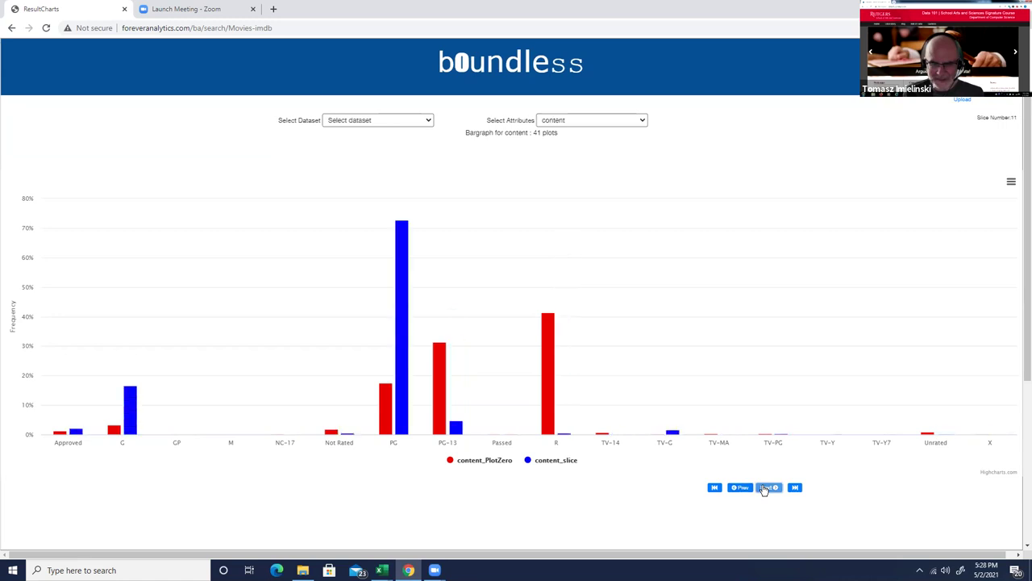
mouse_move(403, 230)
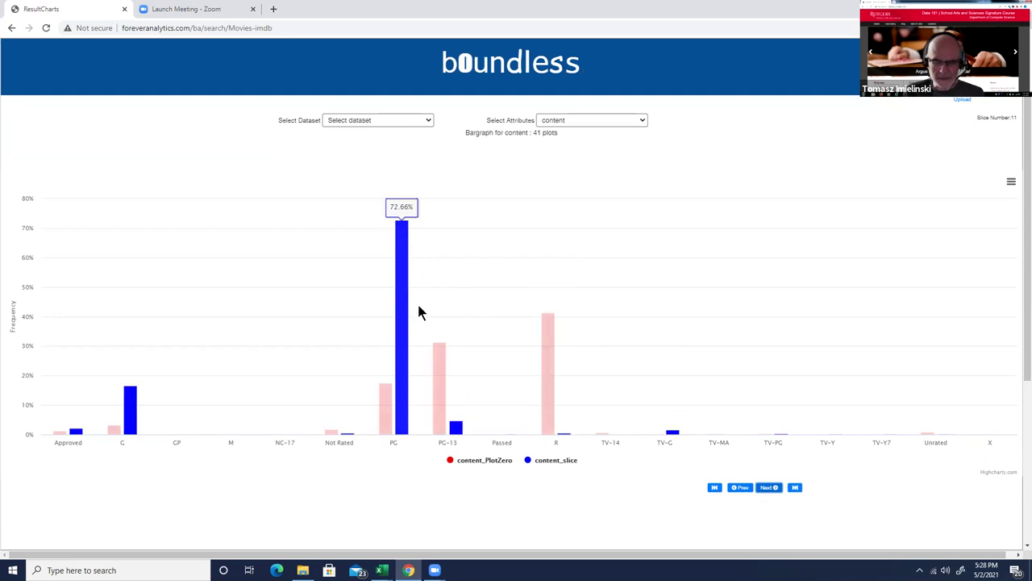
mouse_move(399, 357)
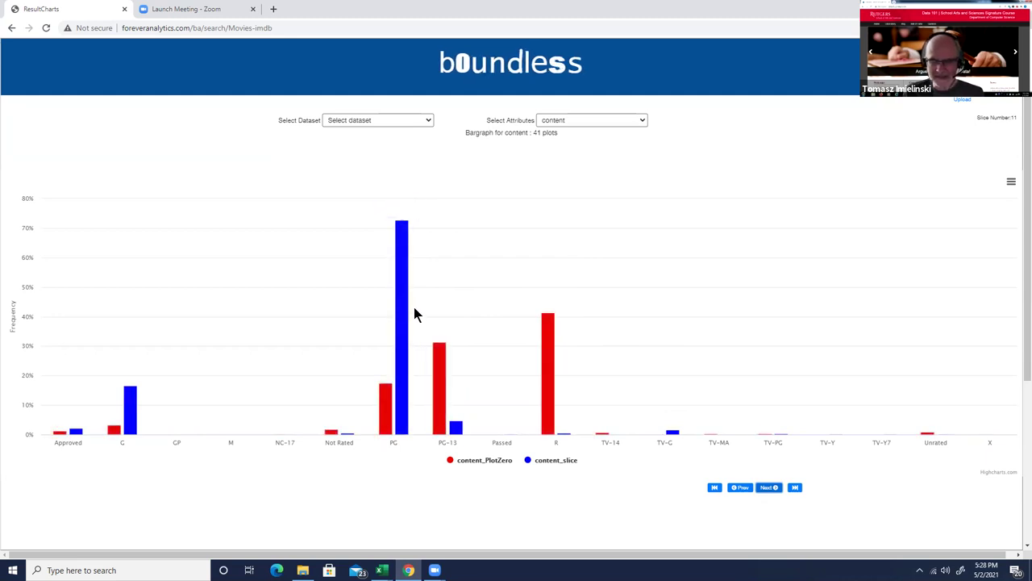
mouse_move(384, 389)
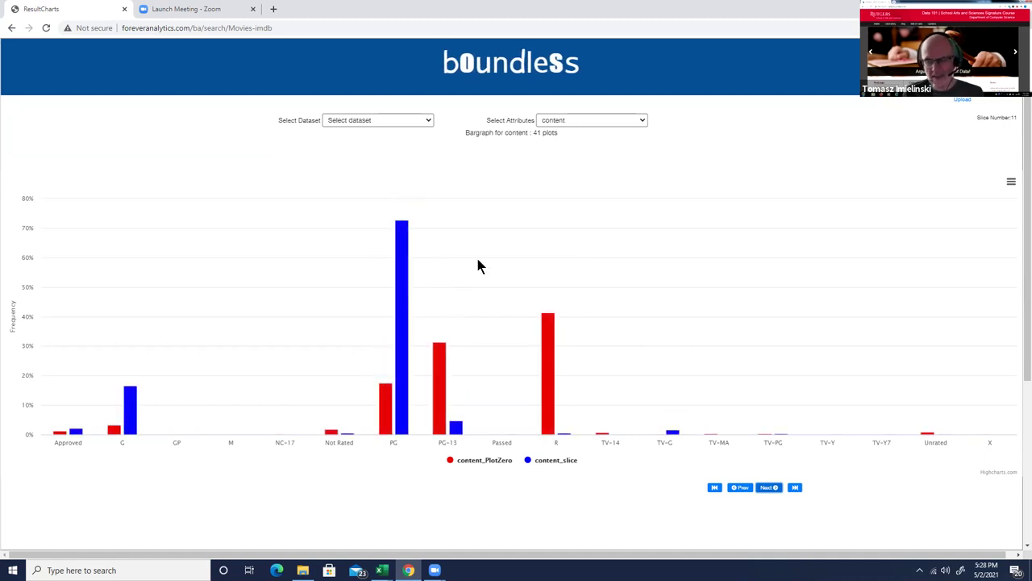
mouse_move(510, 133)
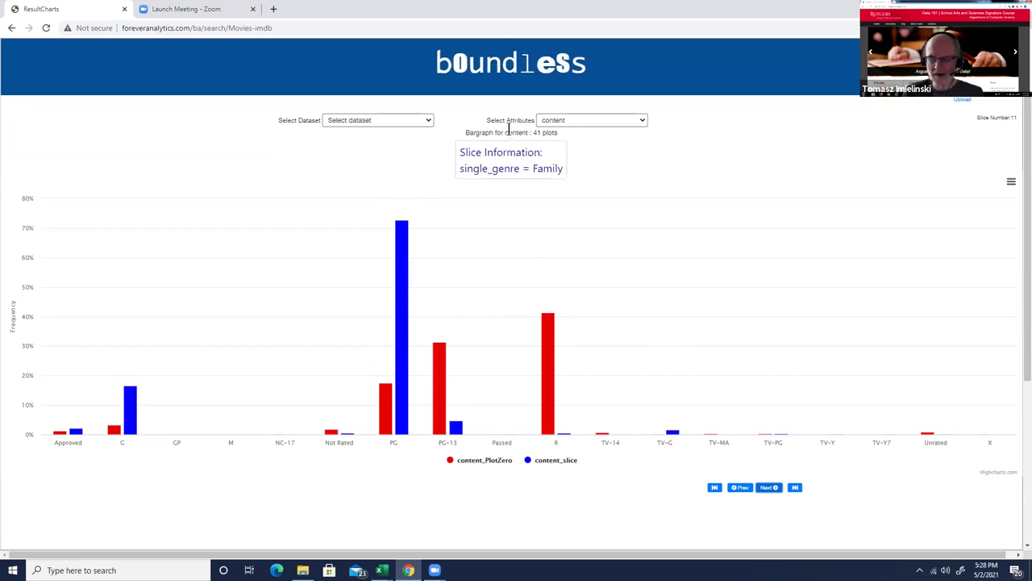
Advance to slice 14, then return to slice 13 with R near 66%
click(769, 488)
click(766, 489)
click(766, 489)
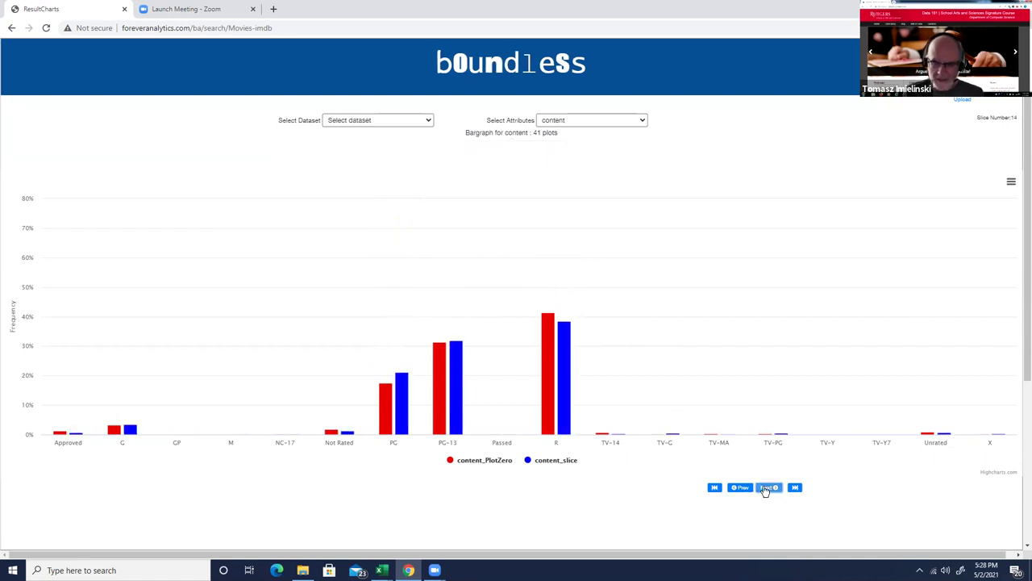
click(742, 488)
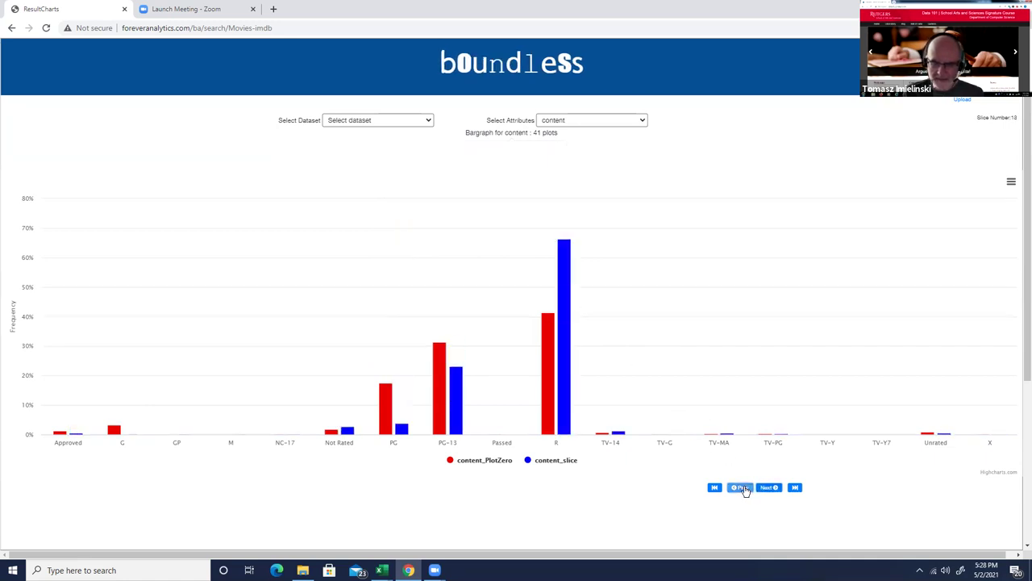